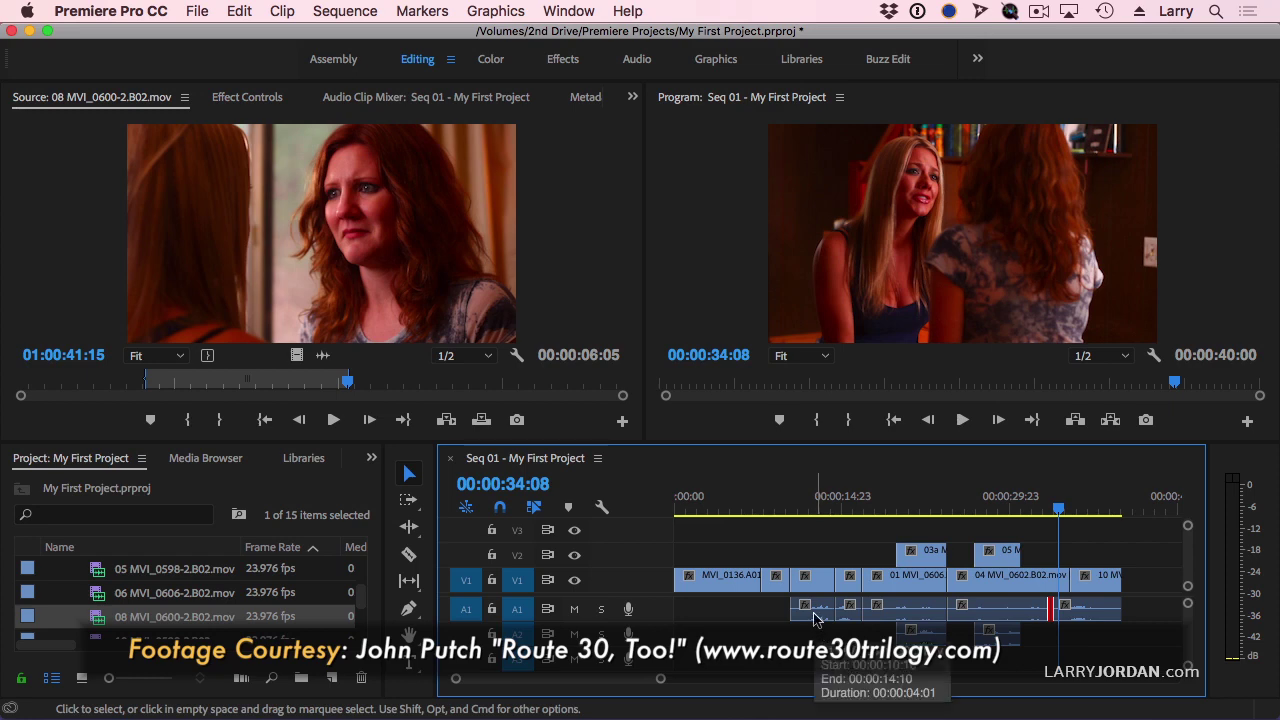
# Zoom the timeline in on the 04/10 cut and park the playhead at 00:00:35:06
pyautogui.press('=')
pyautogui.press('=')
pyautogui.press('=')
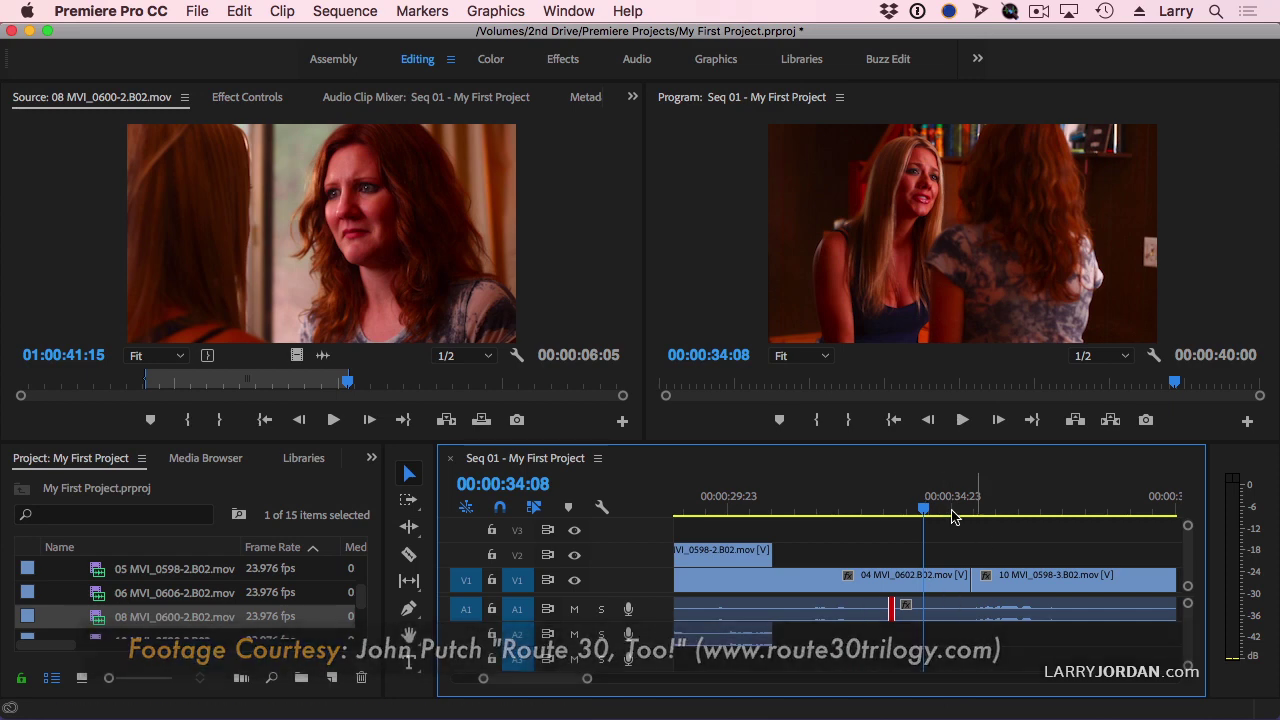
pyautogui.moveTo(951, 497)
pyautogui.mouseDown()
pyautogui.moveTo(980, 497)
pyautogui.moveTo(966, 497)
pyautogui.mouseUp()
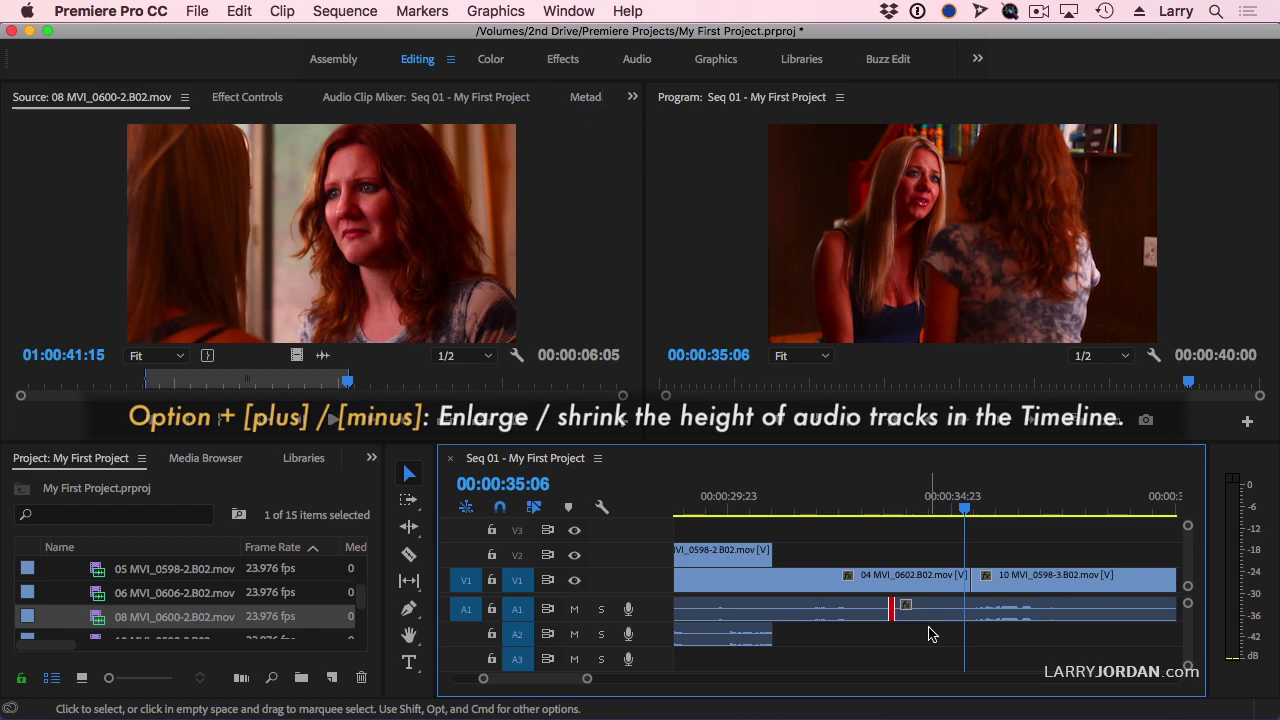
# Enlarge the audio tracks until A1 shows its waveform and label
pyautogui.hotkey('alt', '=')
pyautogui.hotkey('alt', '=')
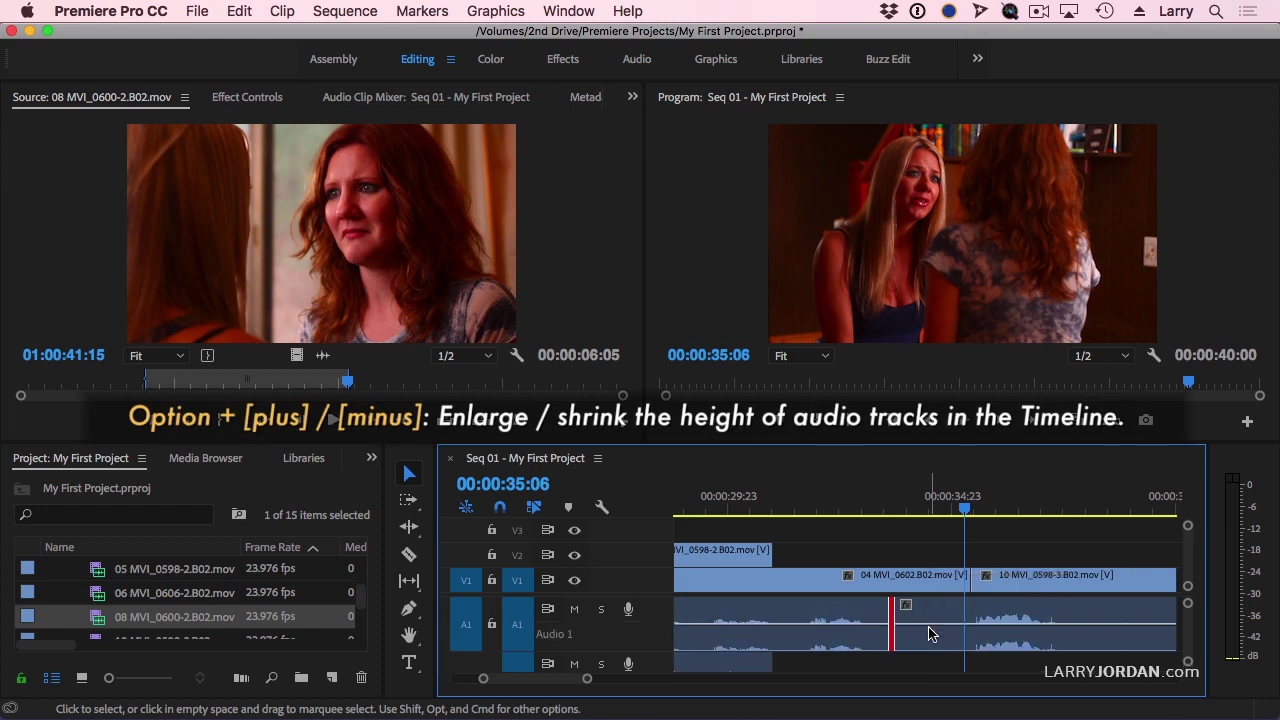
pyautogui.hotkey('alt', '-')
pyautogui.hotkey('alt', '-')
pyautogui.hotkey('alt', '=')
pyautogui.hotkey('alt', '=')
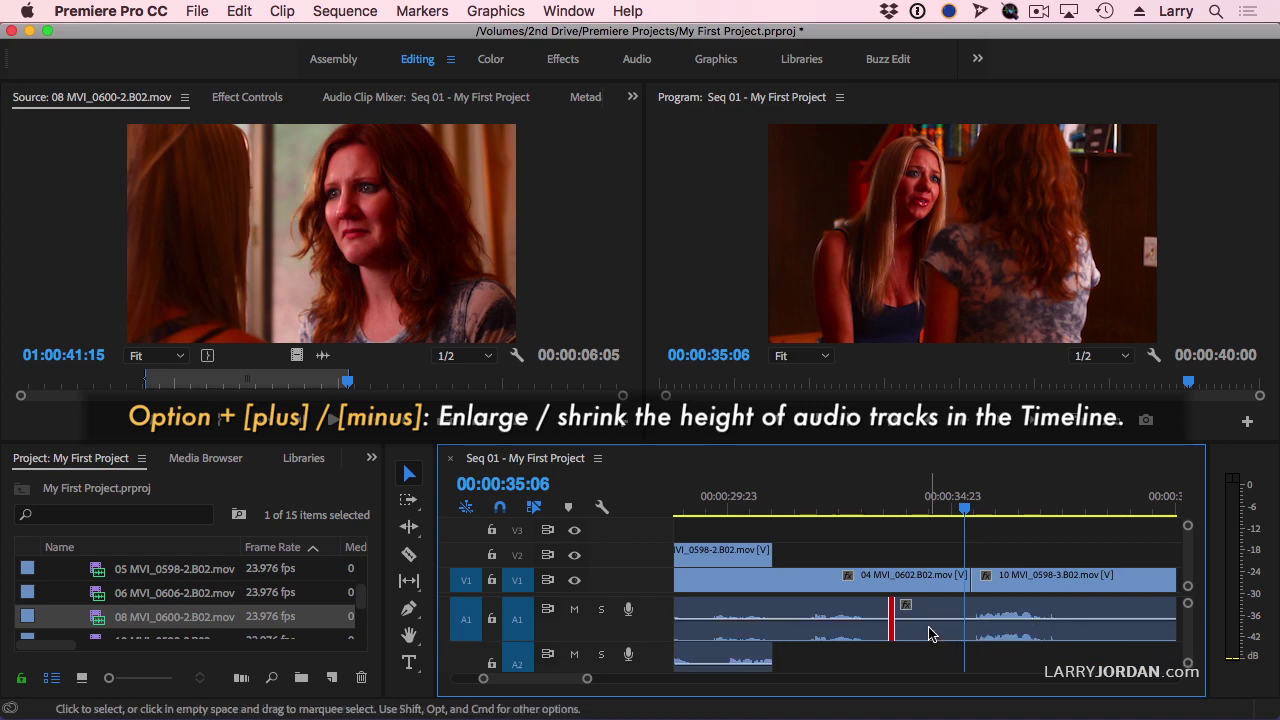
pyautogui.hotkey('alt', '=')
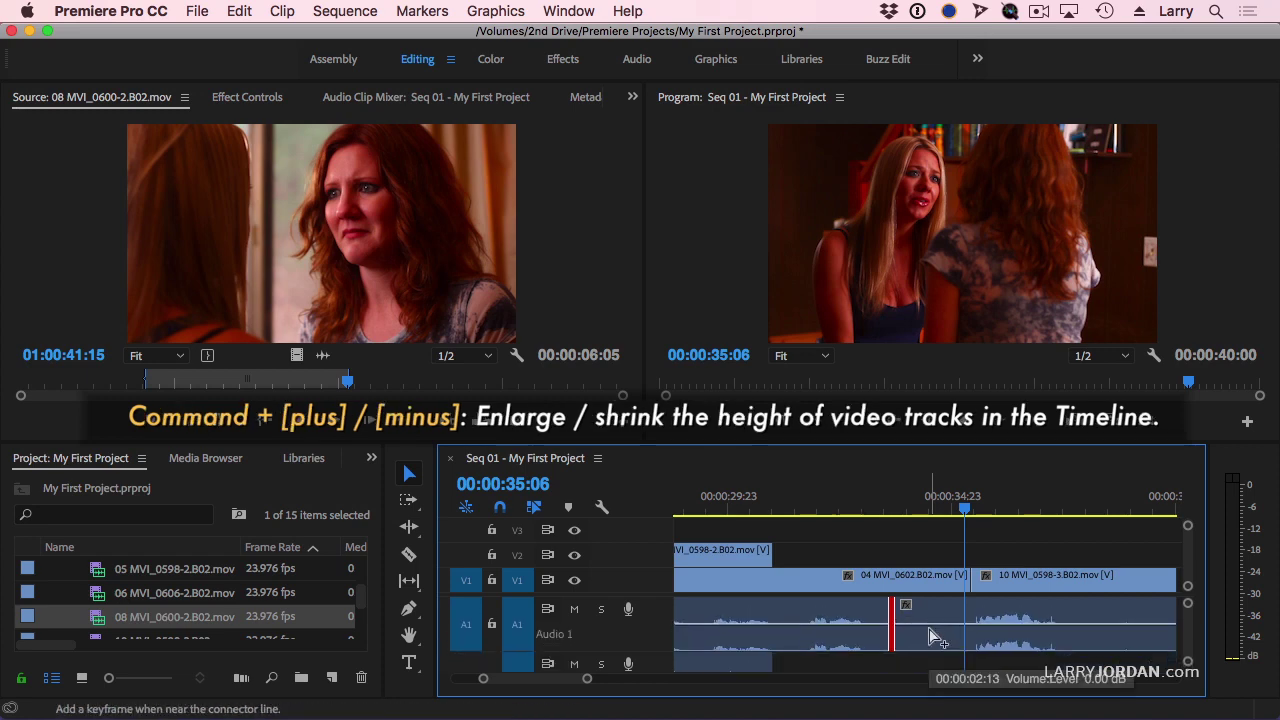
# Try taller video tracks, then return them to normal height
pyautogui.press('super+equal')
pyautogui.press('super+equal')
pyautogui.press('super+minus')
pyautogui.press('super+minus')
pyautogui.press('super+equal')
pyautogui.press('super+equal')
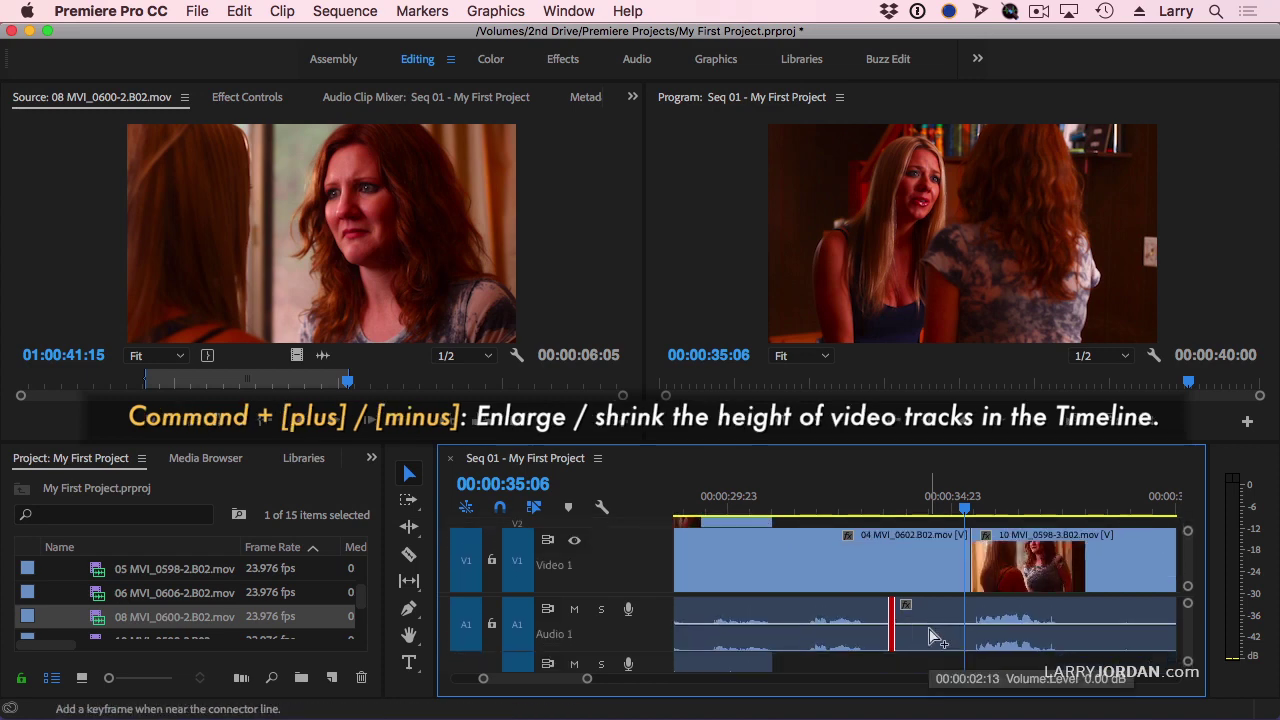
pyautogui.press('super+minus')
pyautogui.press('super+equal')
pyautogui.press('super+minus')
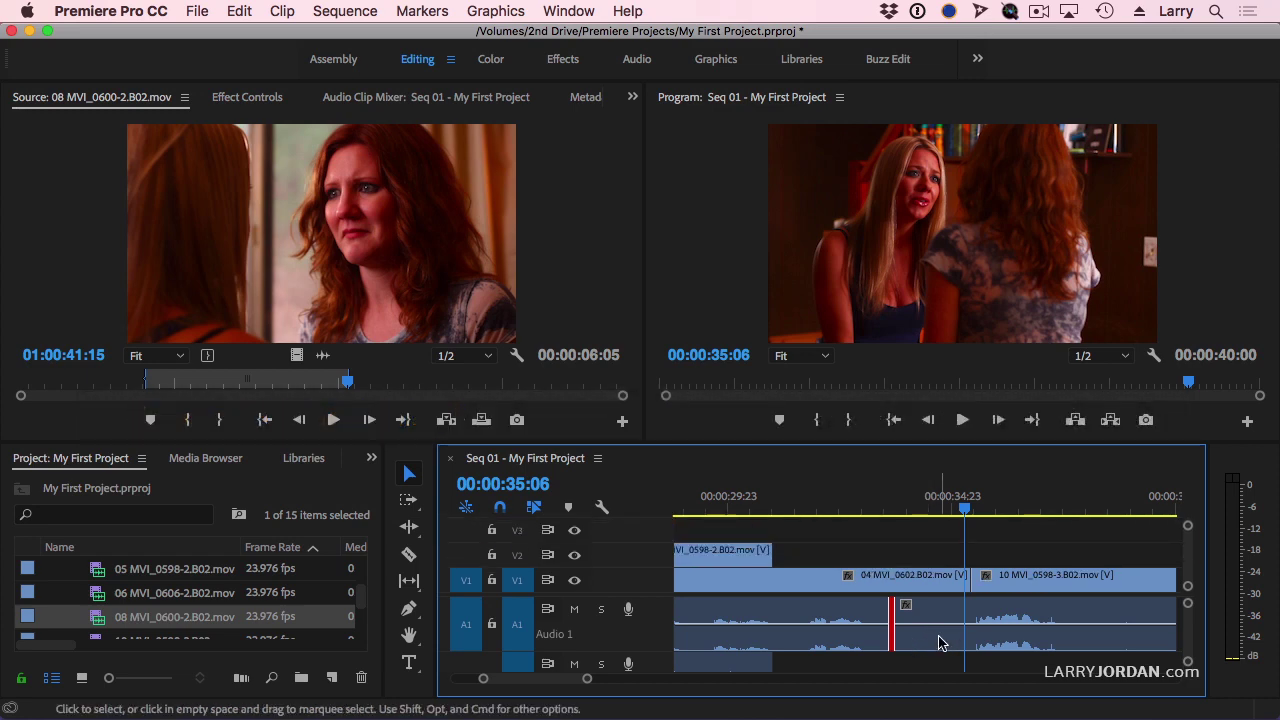
# Resize A1, then raise the 10 MVI_0598-3.B02.mov clip's volume line to about +3.19 dB
pyautogui.hotkey('alt', '-')
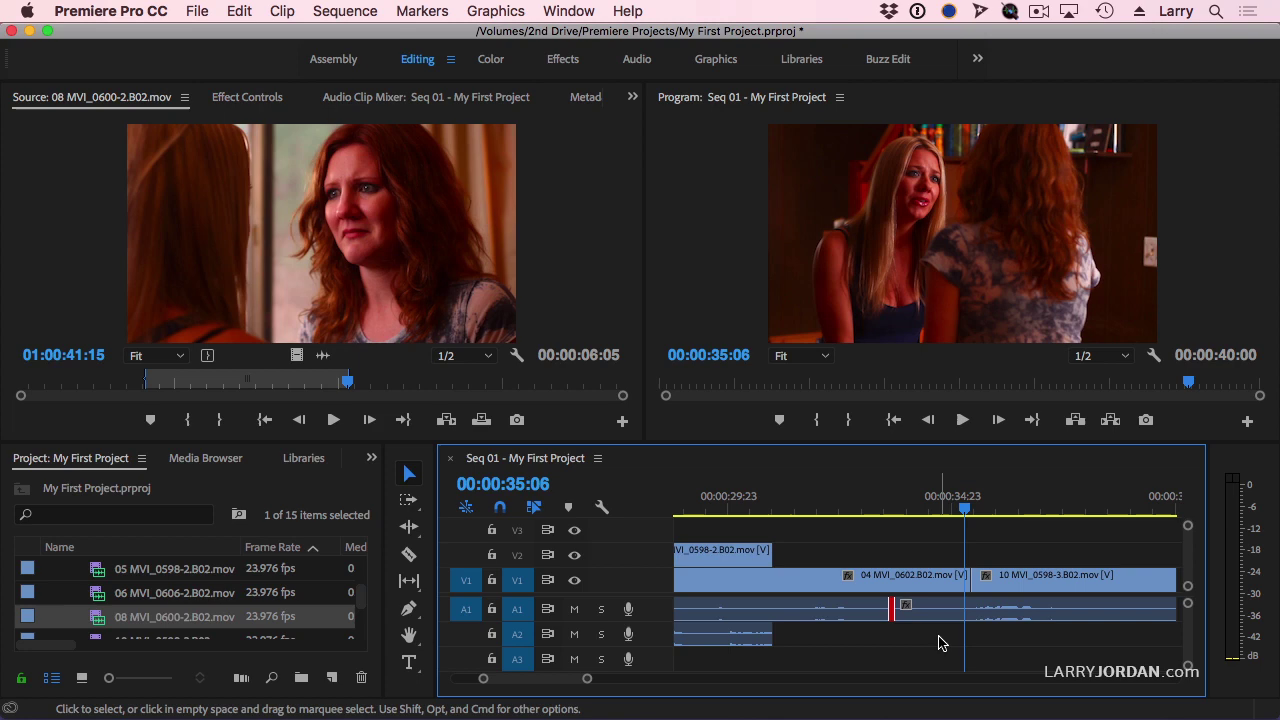
pyautogui.hotkey('alt', '=')
pyautogui.hotkey('alt', '=')
pyautogui.hotkey('alt', '=')
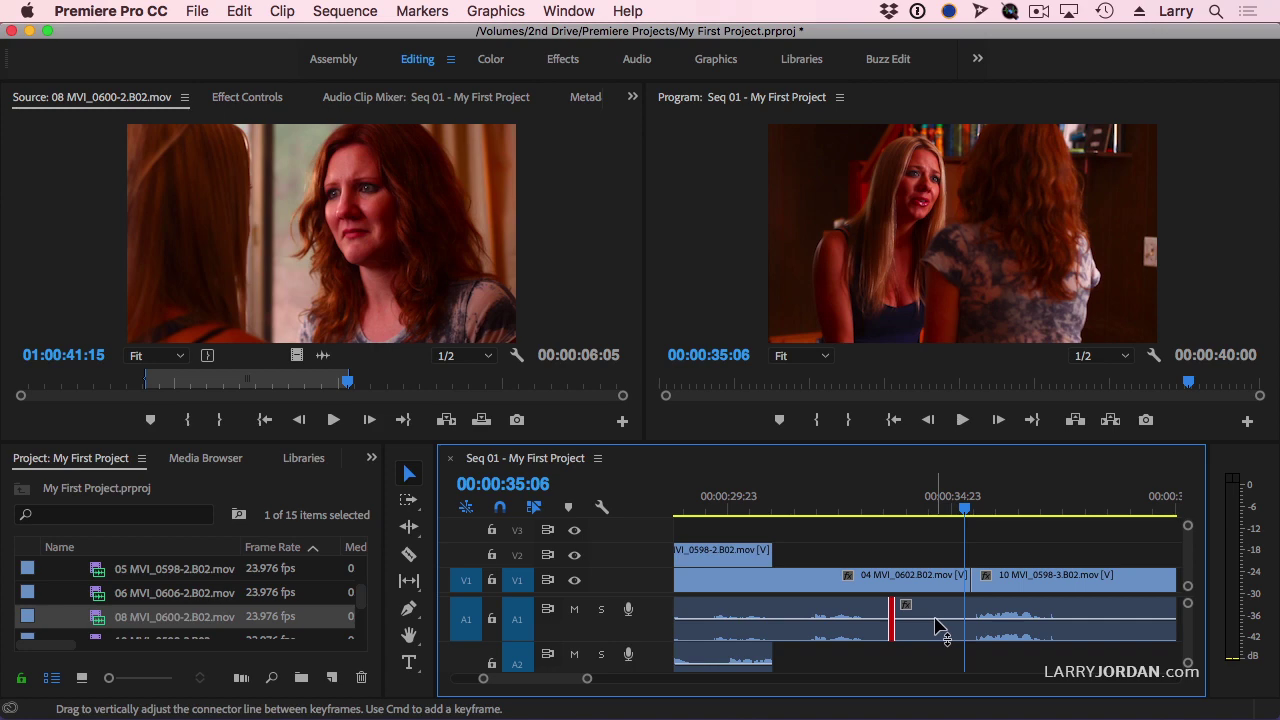
pyautogui.moveTo(936, 626); pyautogui.dragTo(943, 605)
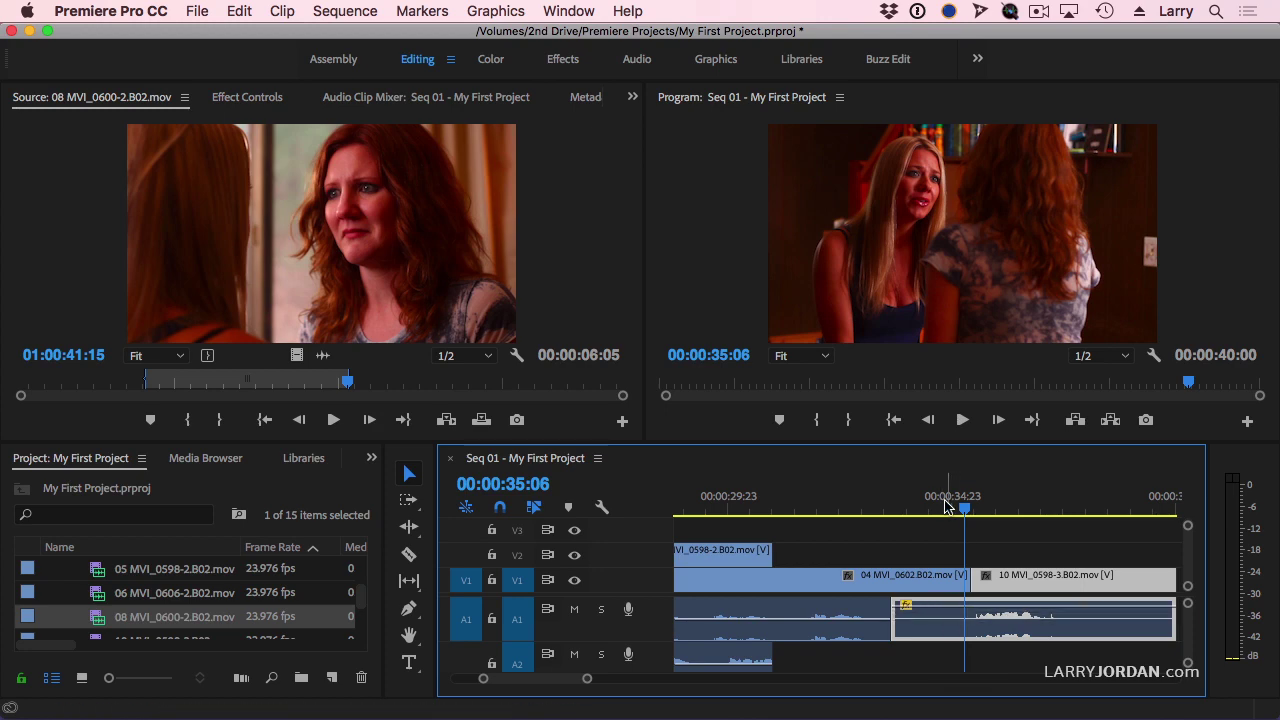
# Play the sequence through the cut while watching the audio meters
pyautogui.press('space')
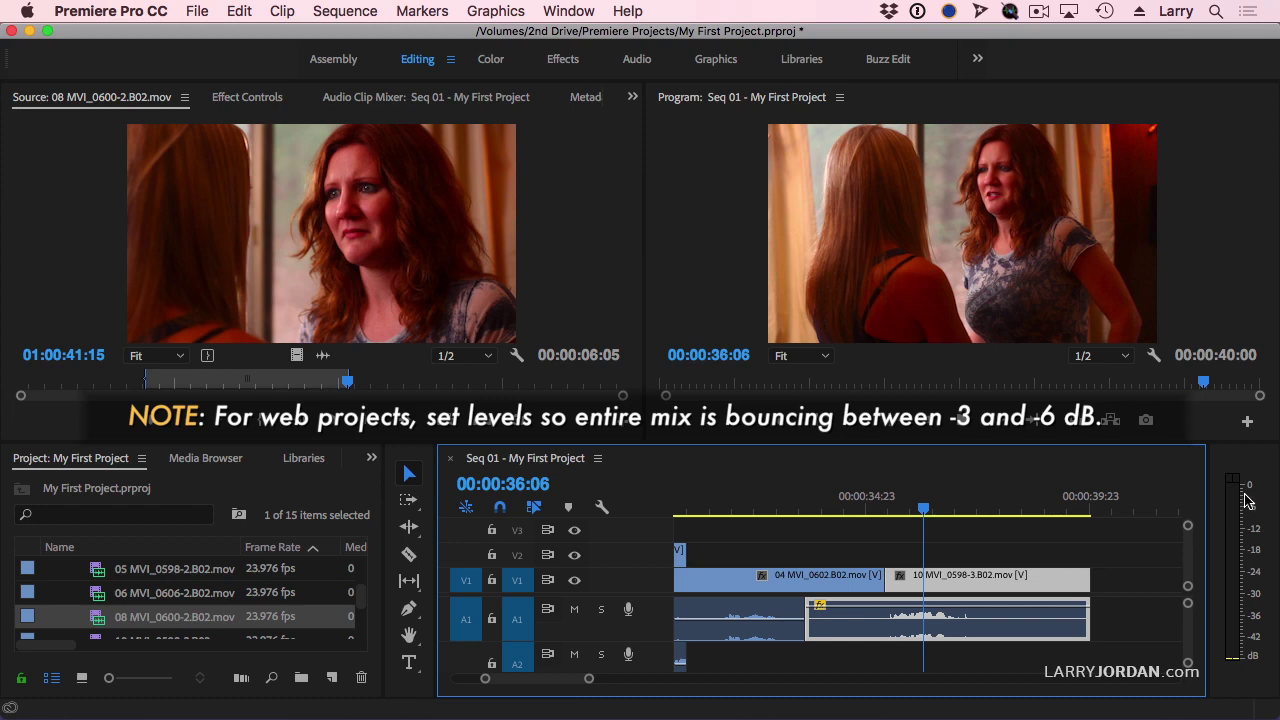
# Replay the cut from 00:00:34:04, stopping at 00:00:37:11
pyautogui.click(830, 508)
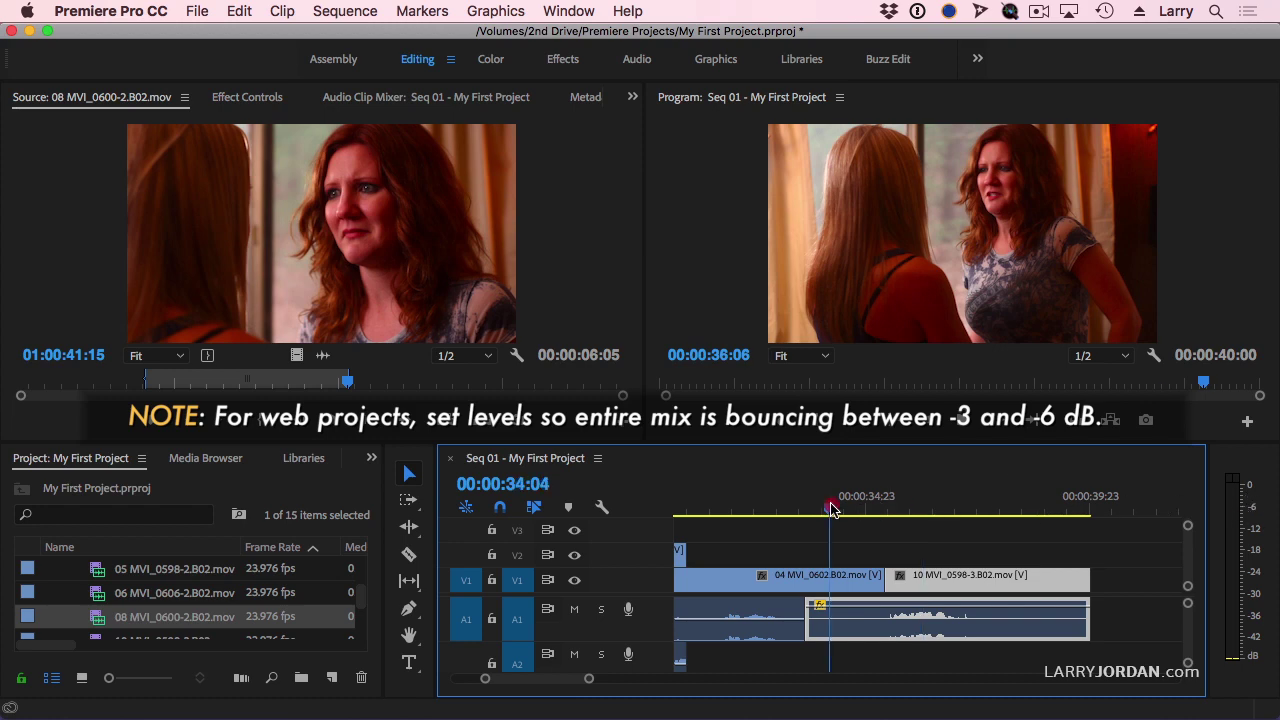
pyautogui.press('space')
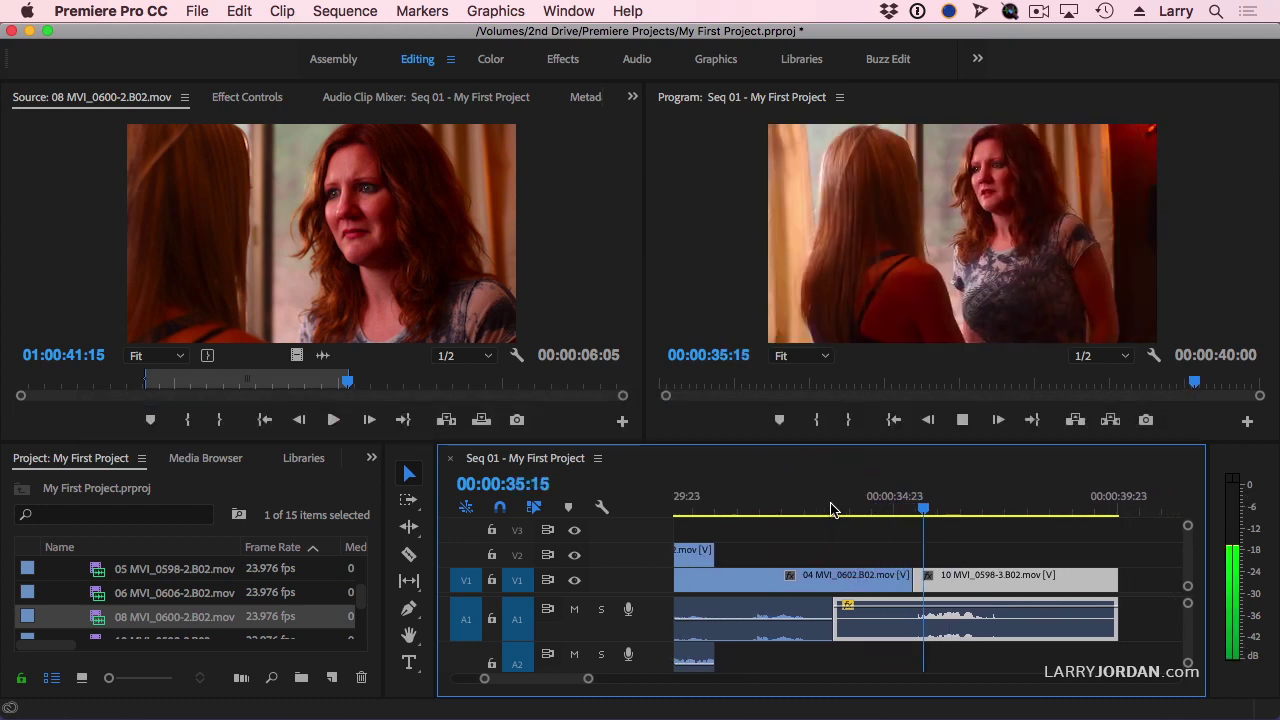
pyautogui.click(862, 507)
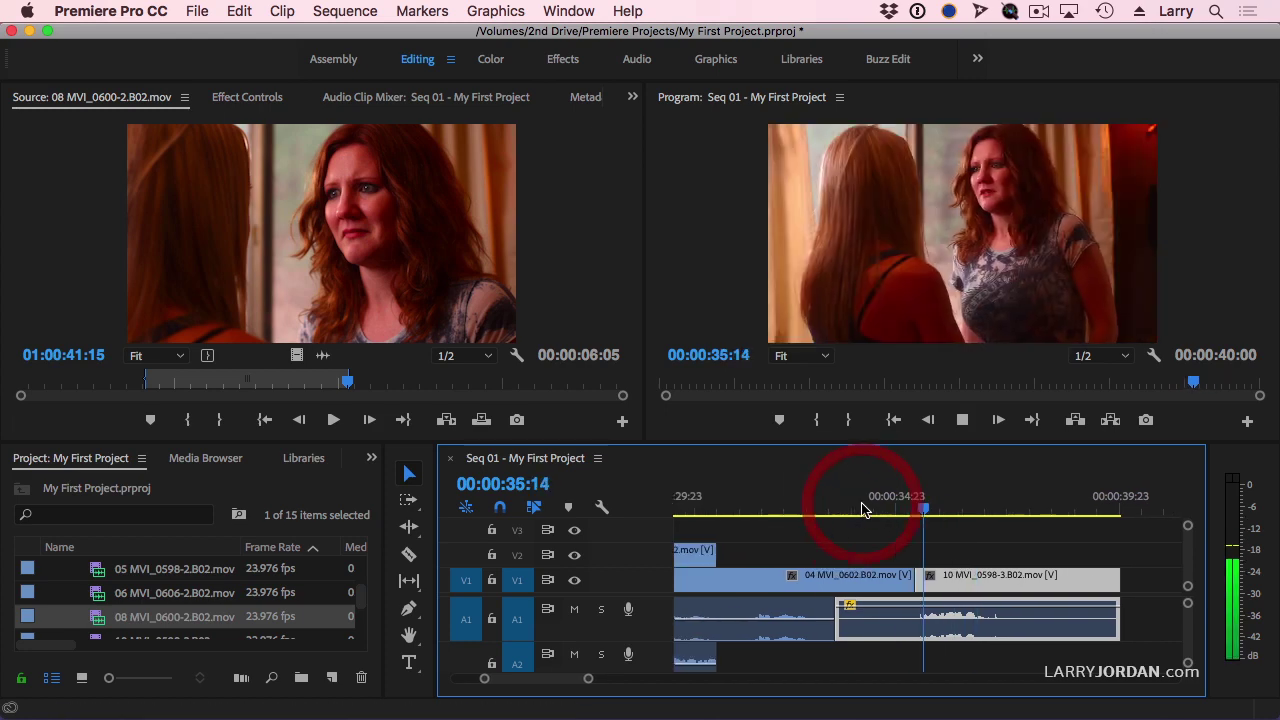
pyautogui.press('space')
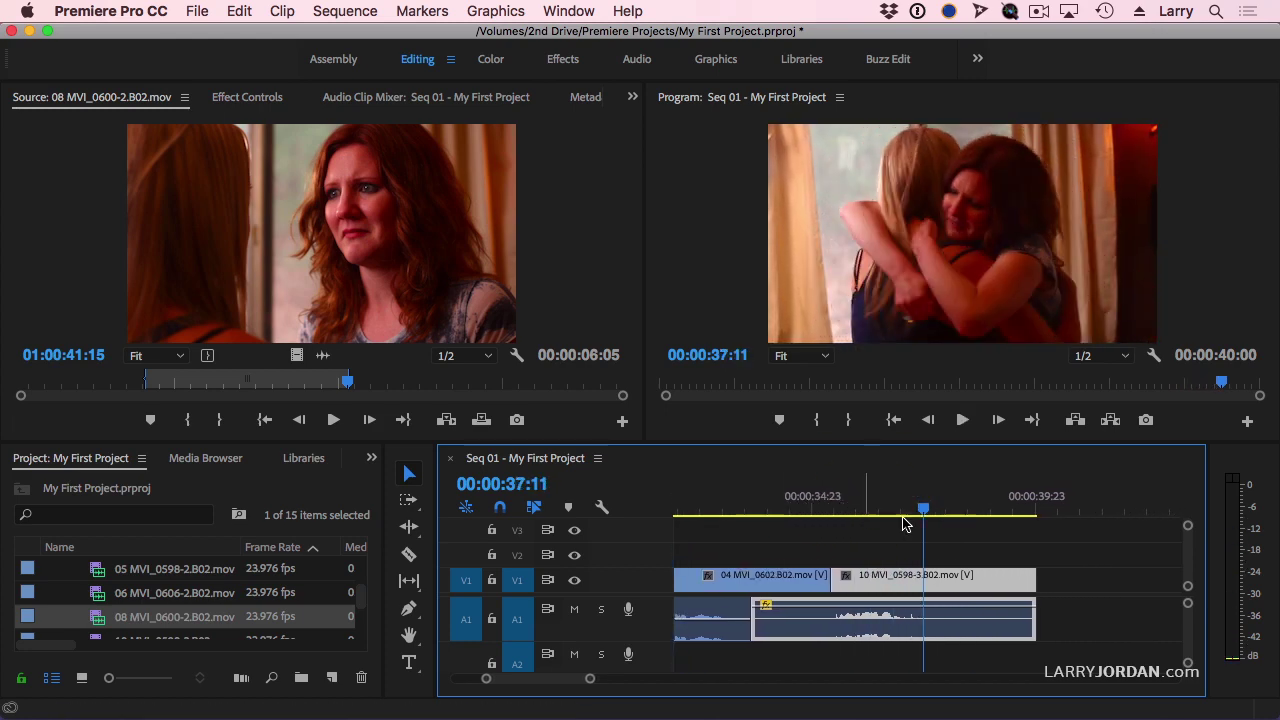
# Experiment with volume keyframes on the 10 clip's audio, then undo the trial dip
pyautogui.click(935, 606)
pyautogui.moveTo(935, 606); pyautogui.dragTo(931, 615)
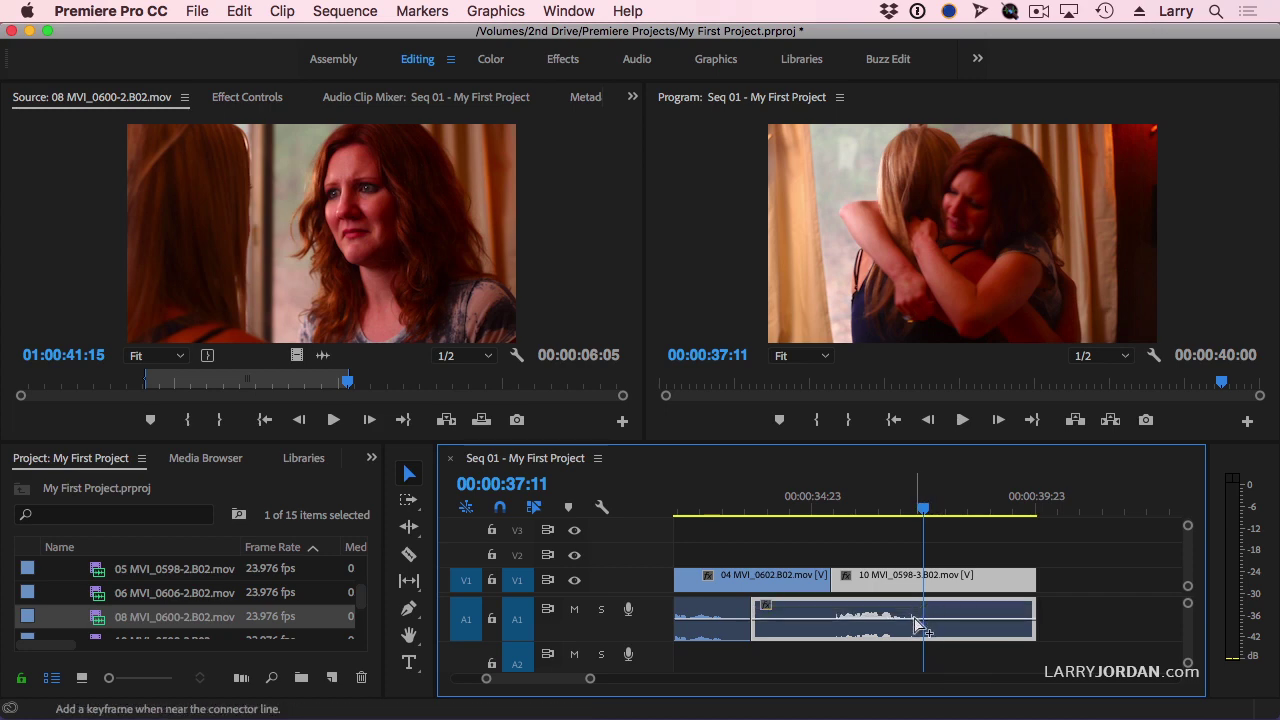
pyautogui.keyDown('super'); pyautogui.click(820, 621); pyautogui.keyUp('super')
pyautogui.keyDown('super'); pyautogui.click(797, 620); pyautogui.keyUp('super')
pyautogui.moveTo(821, 620); pyautogui.dragTo(824, 609)
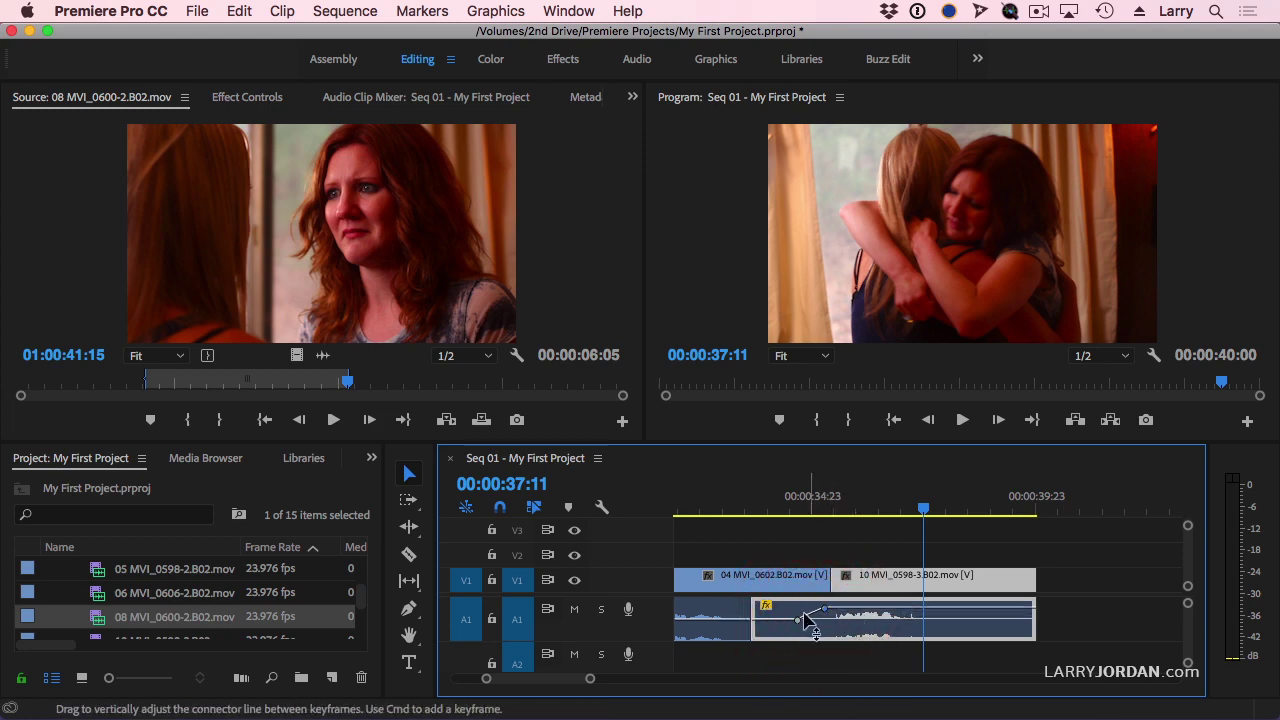
pyautogui.keyDown('super'); pyautogui.click(921, 608); pyautogui.keyUp('super')
pyautogui.moveTo(934, 608); pyautogui.dragTo(936, 618)
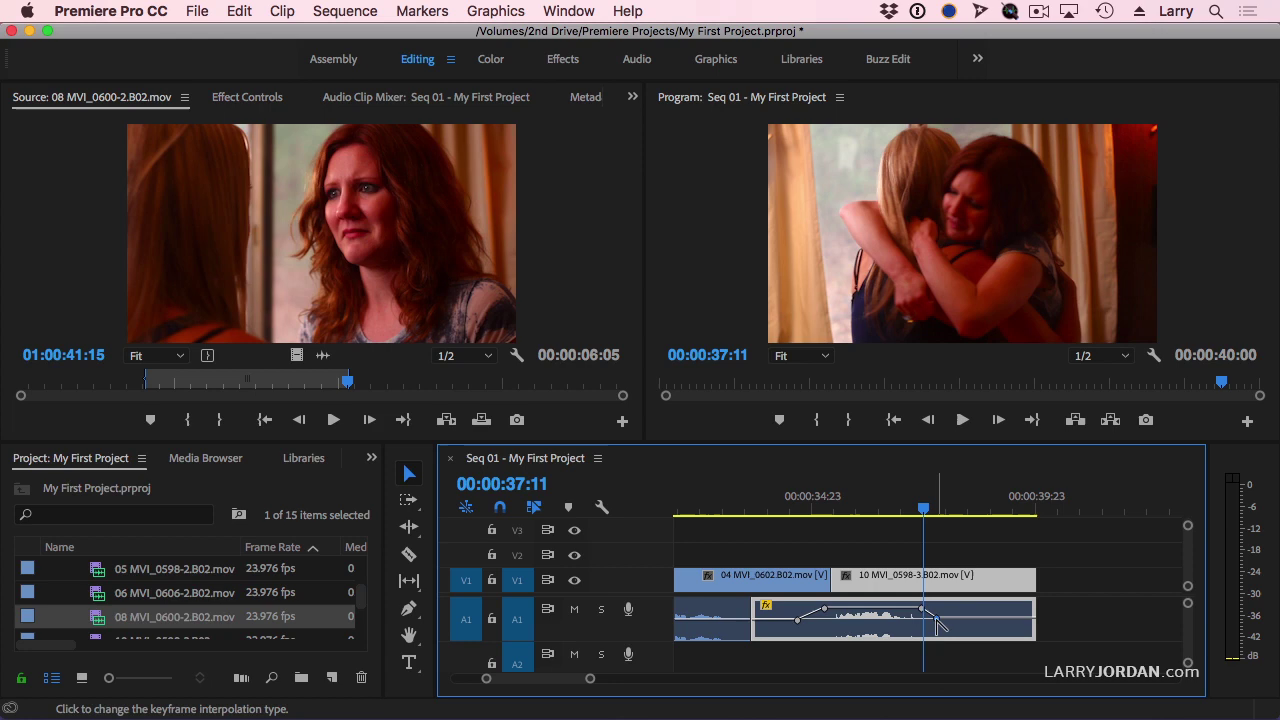
pyautogui.press('super+z')
pyautogui.press('super+z')
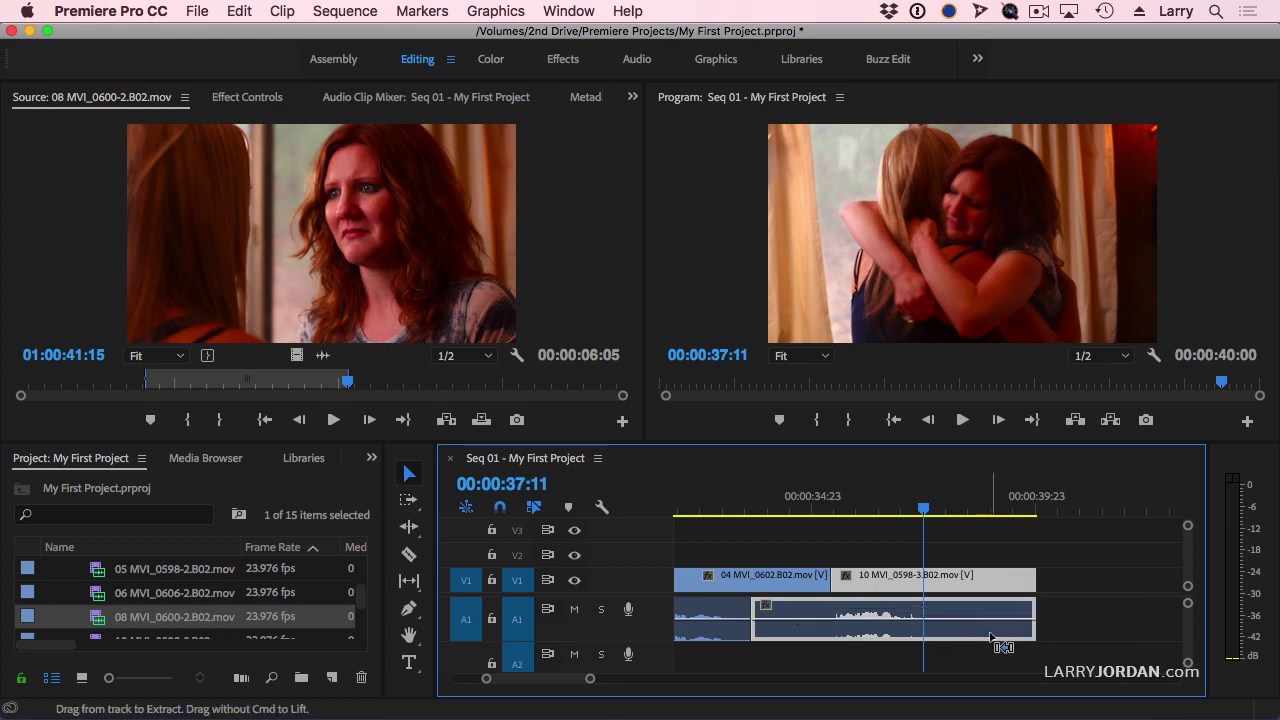
# Normalize all audio clips to a 0 dB maximum peak, then play from near the start
pyautogui.press('\\')
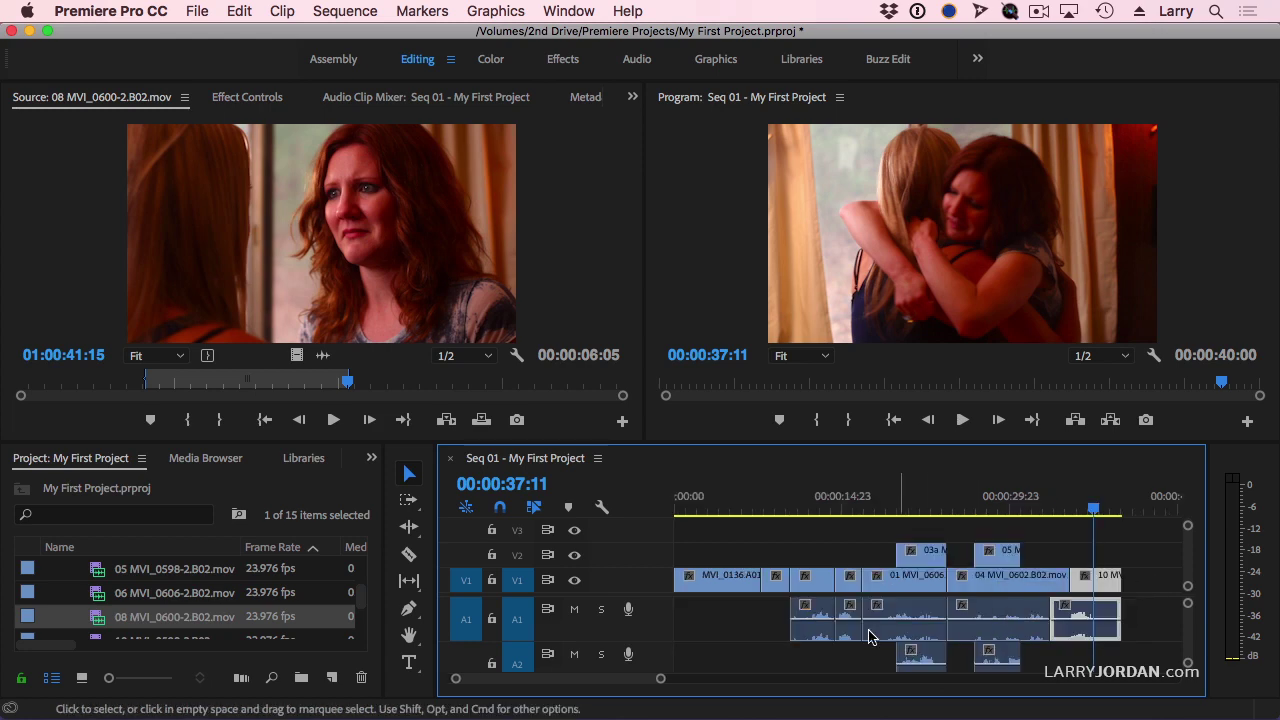
pyautogui.moveTo(767, 622); pyautogui.dragTo(1081, 663)
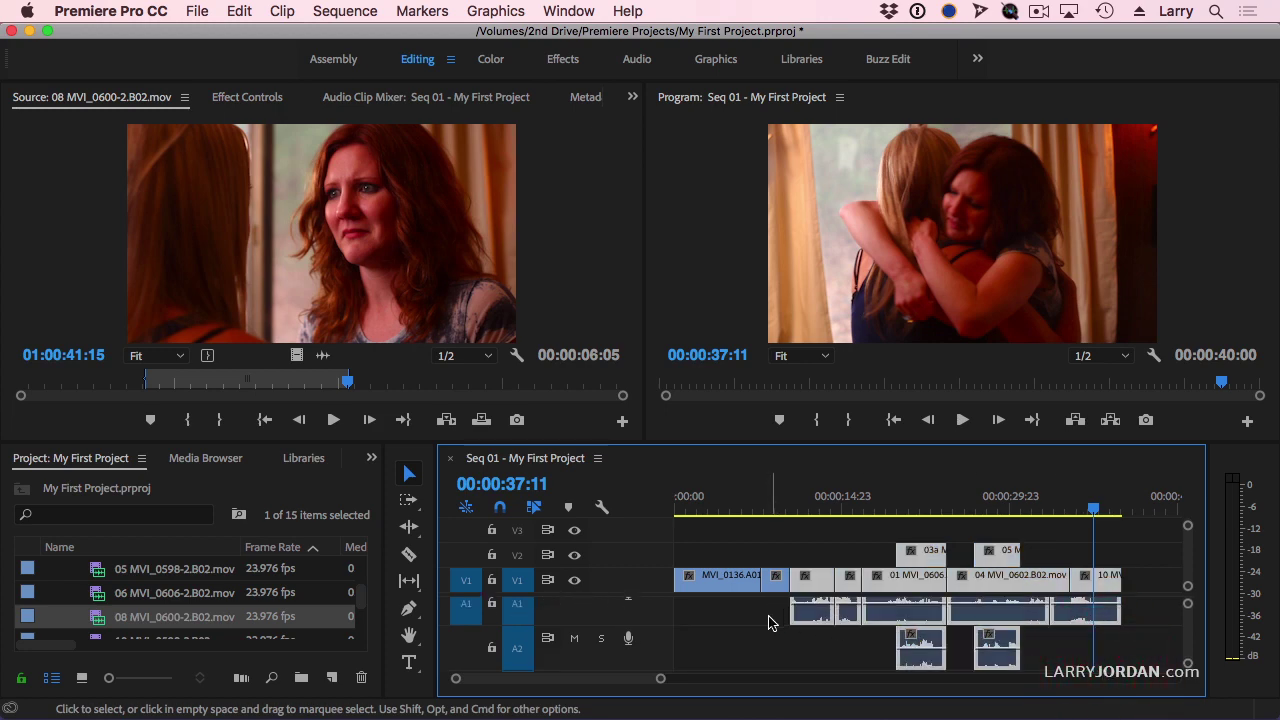
pyautogui.press('g')
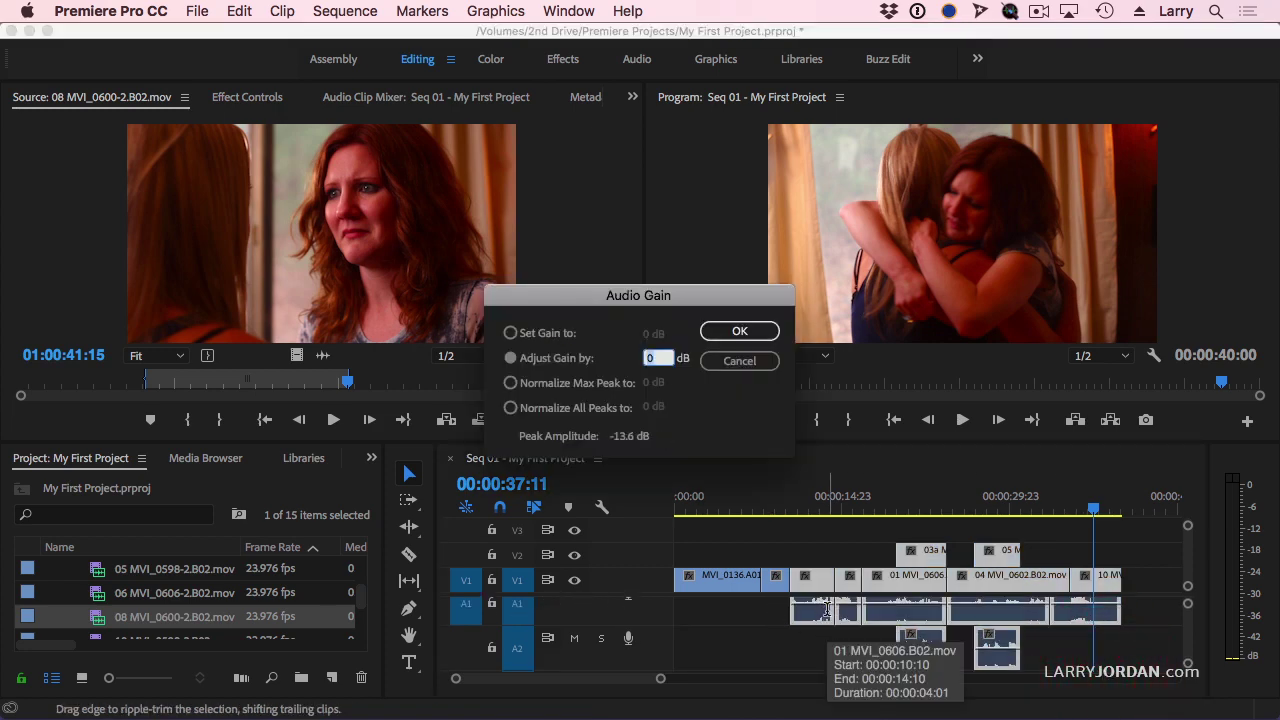
pyautogui.click(511, 386)
pyautogui.click(655, 385)
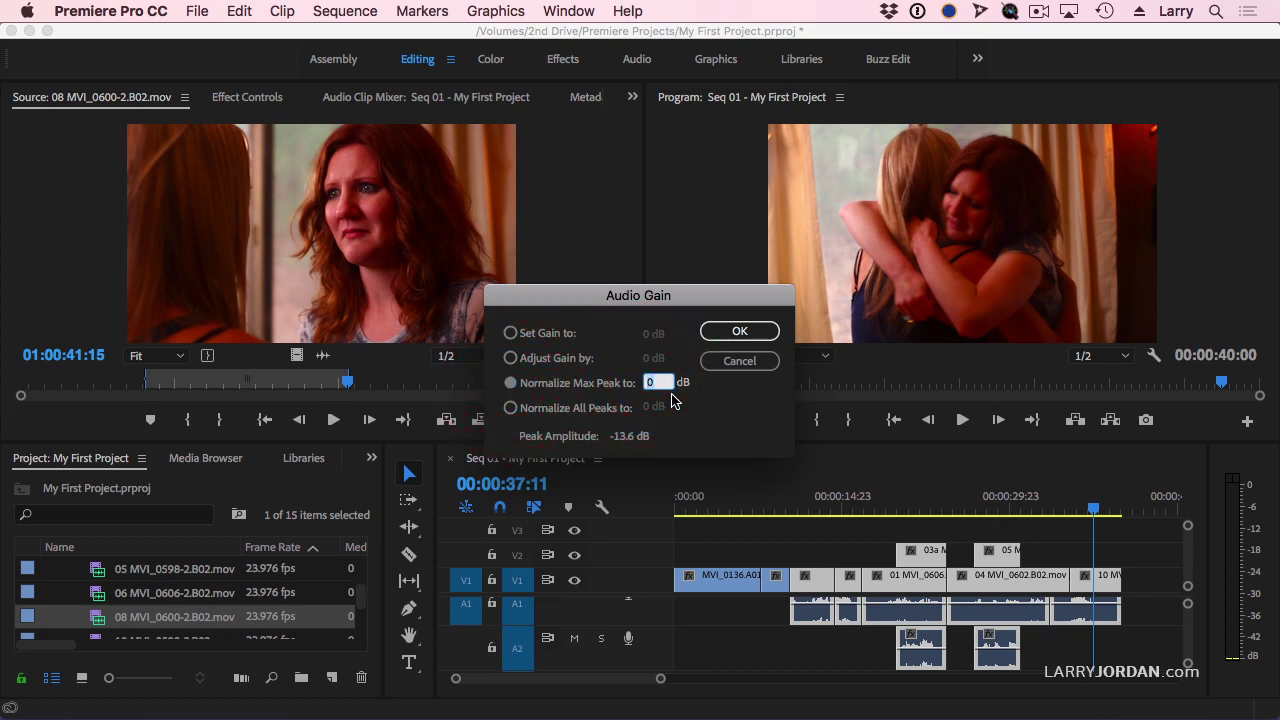
pyautogui.press('Return')
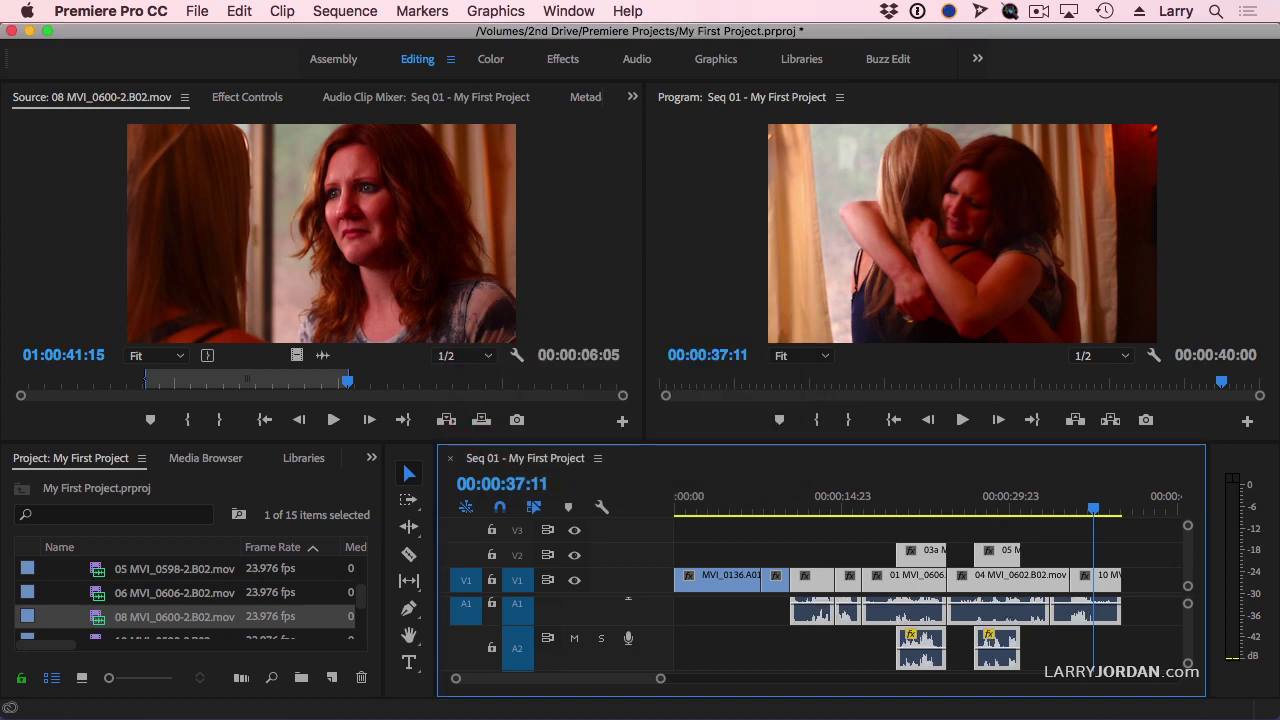
pyautogui.click(790, 512)
pyautogui.press('space')
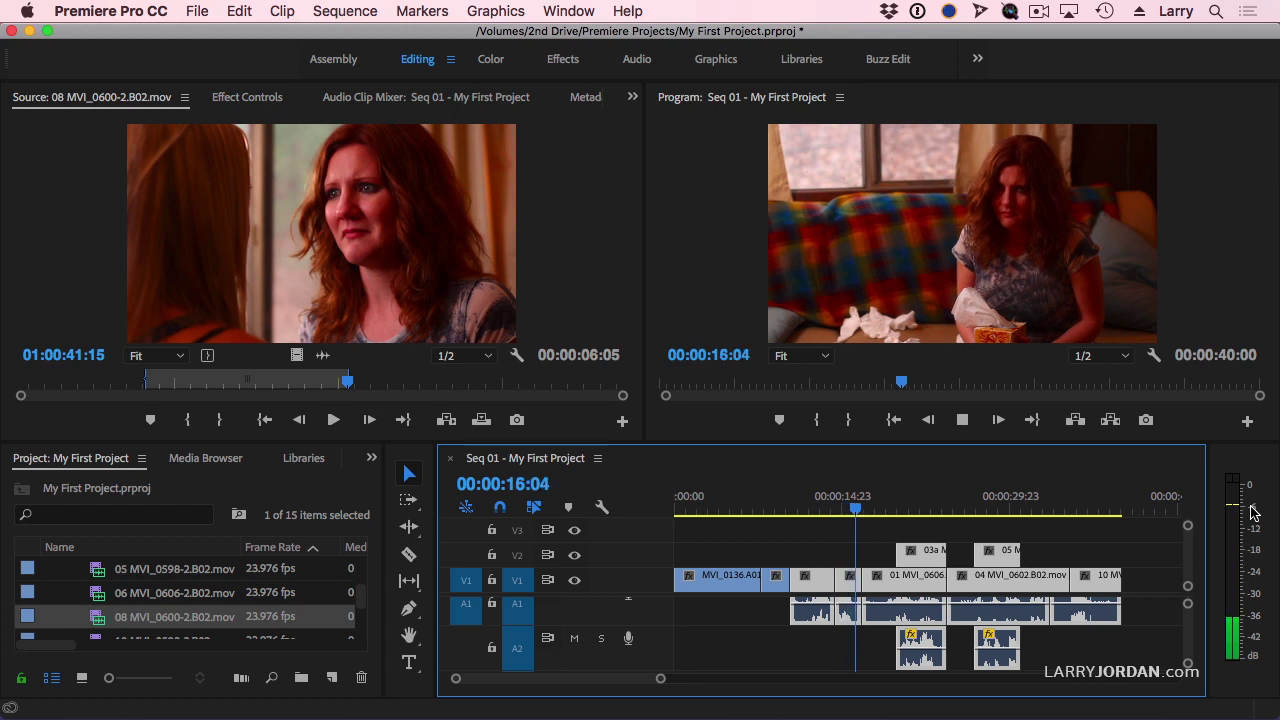
pyautogui.scroll(1, 1144, 579)
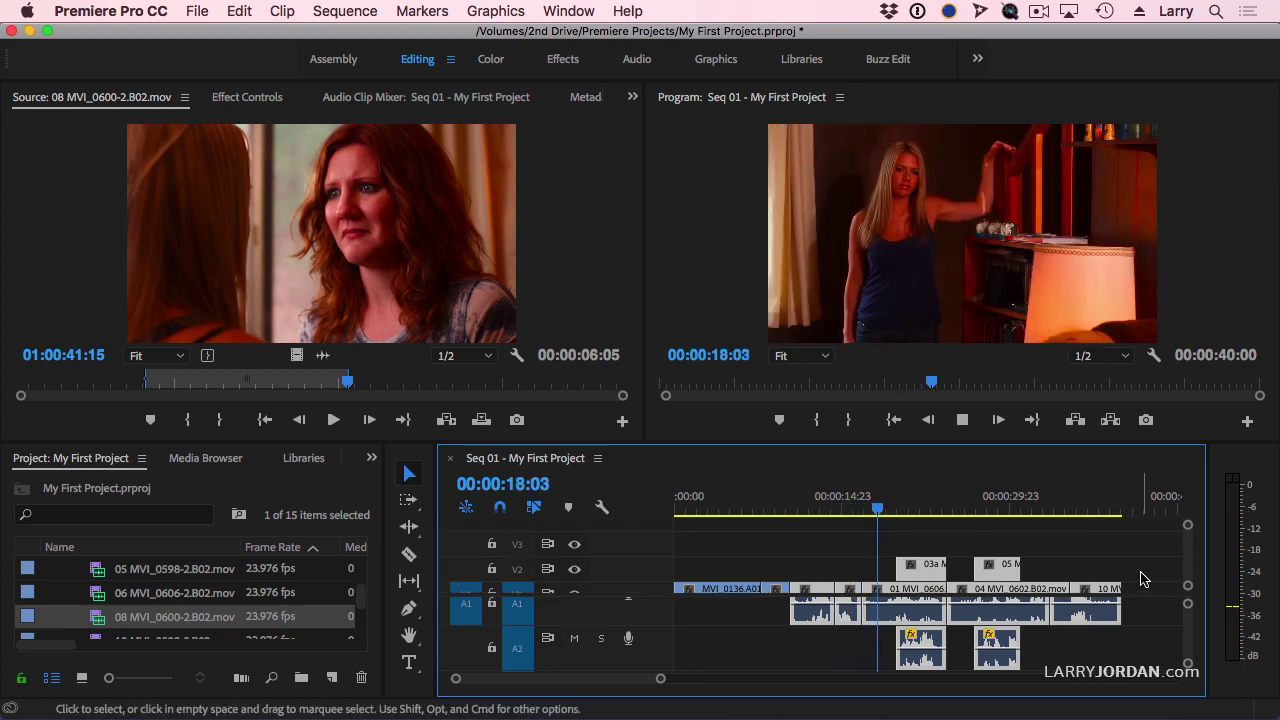
pyautogui.scroll(-1, 1144, 579)
pyautogui.scroll(1, 1131, 617)
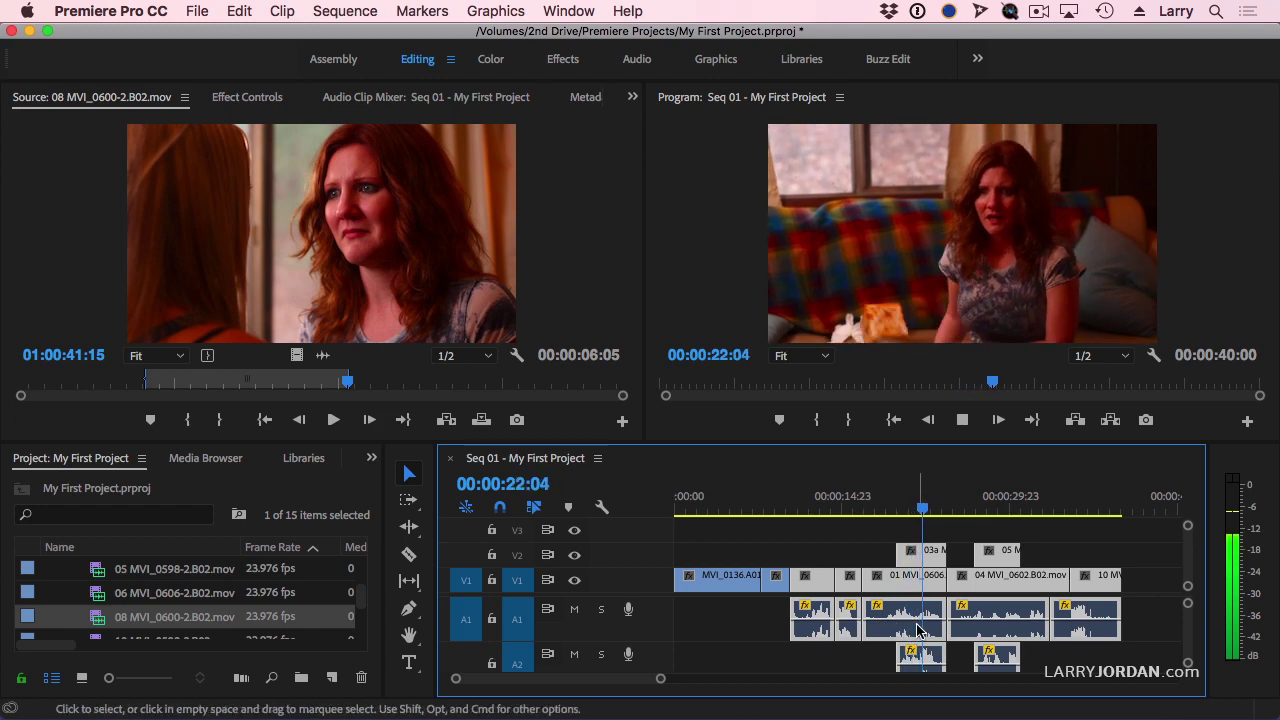
pyautogui.press('space')
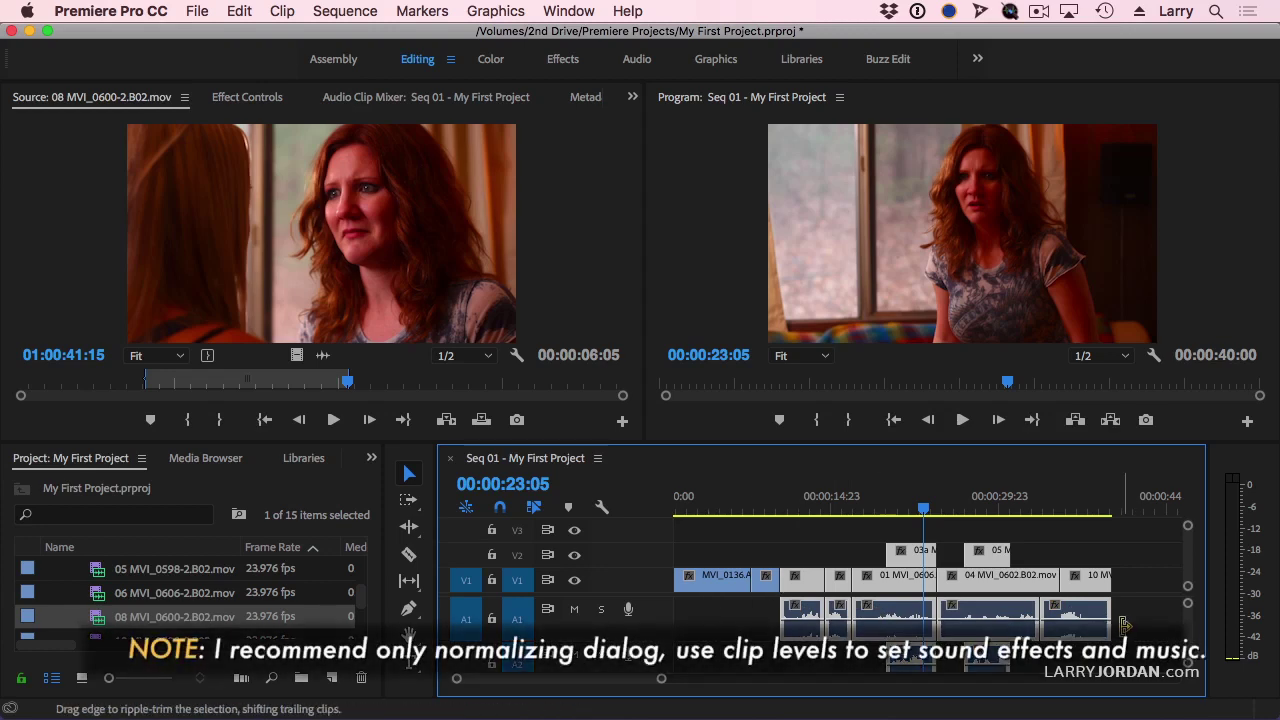
# Renormalize the audio clips to a -3 dB maximum peak and replay from about 20 seconds
pyautogui.press('g')
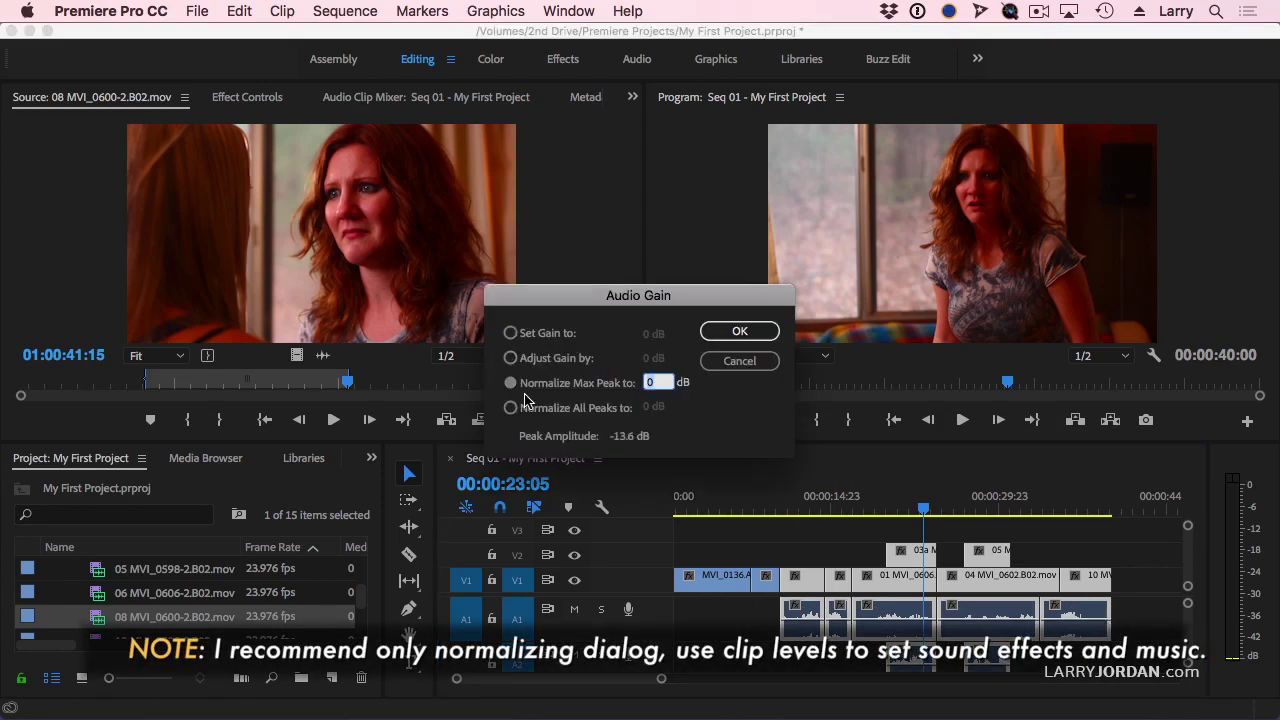
pyautogui.click(617, 382)
pyautogui.click(647, 382)
pyautogui.write('-3')
pyautogui.press('Return')
pyautogui.click(709, 458)
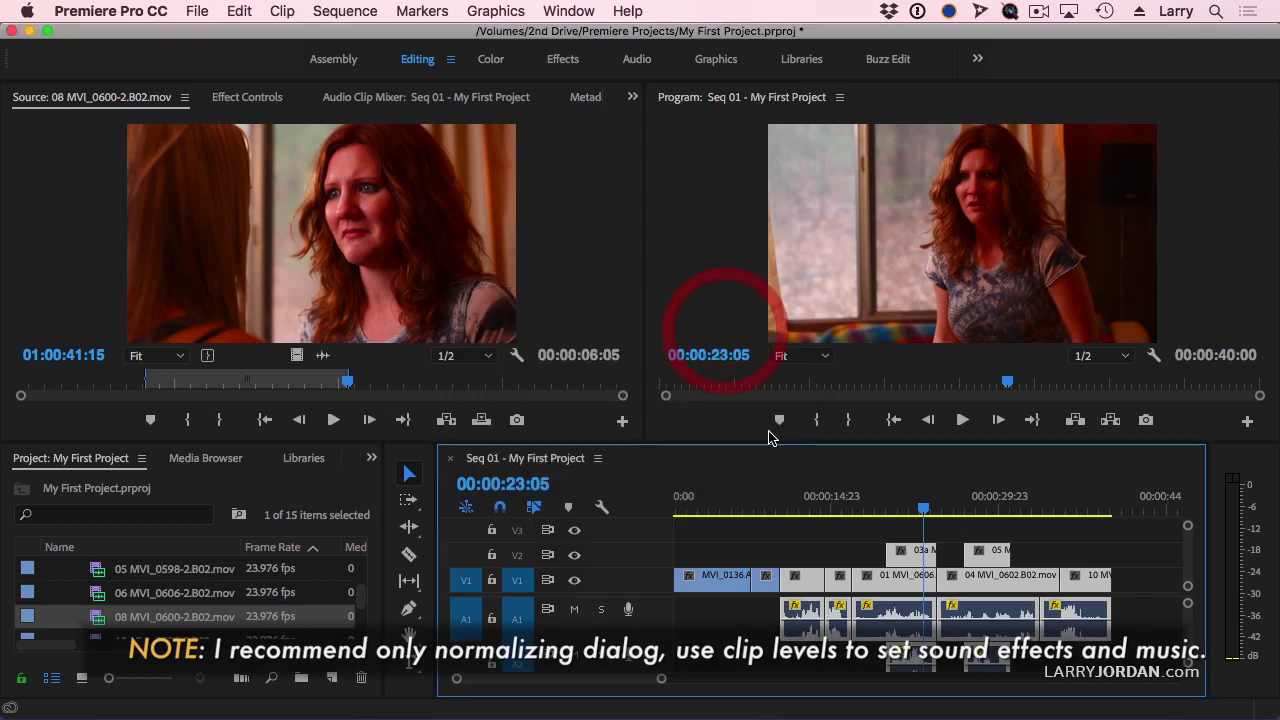
pyautogui.click(894, 491)
pyautogui.press('space')
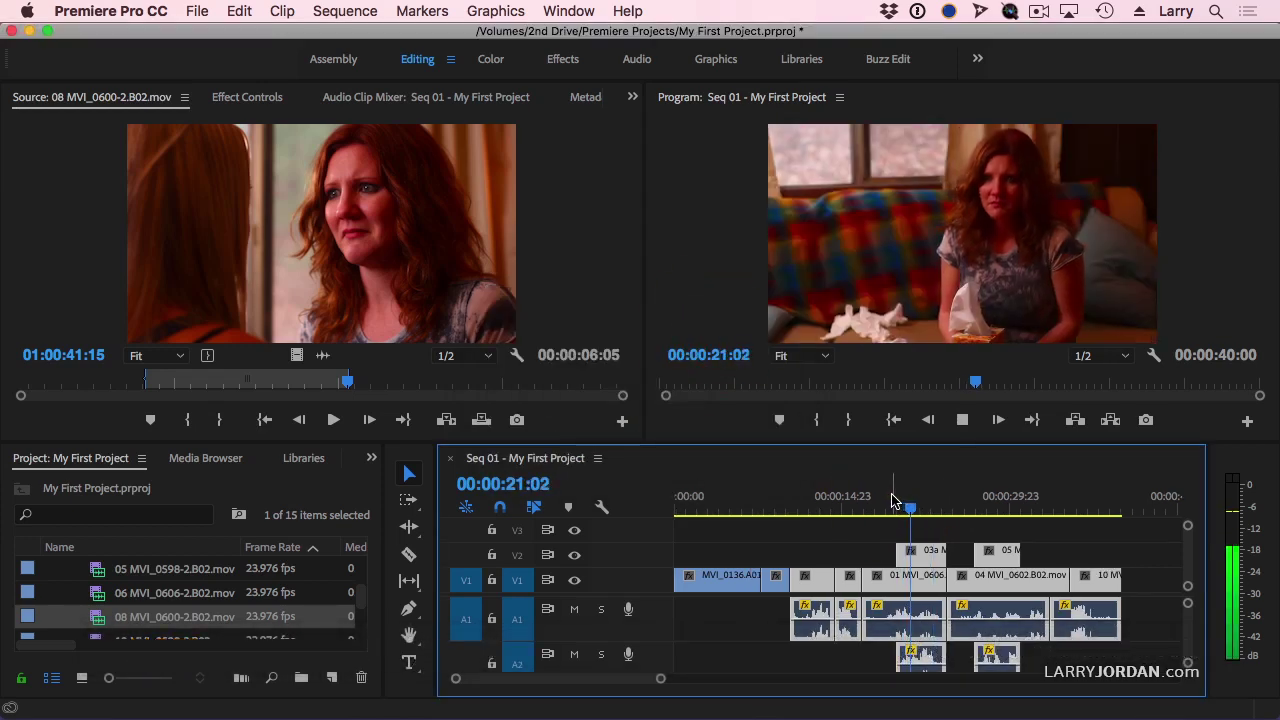
pyautogui.click(768, 608)
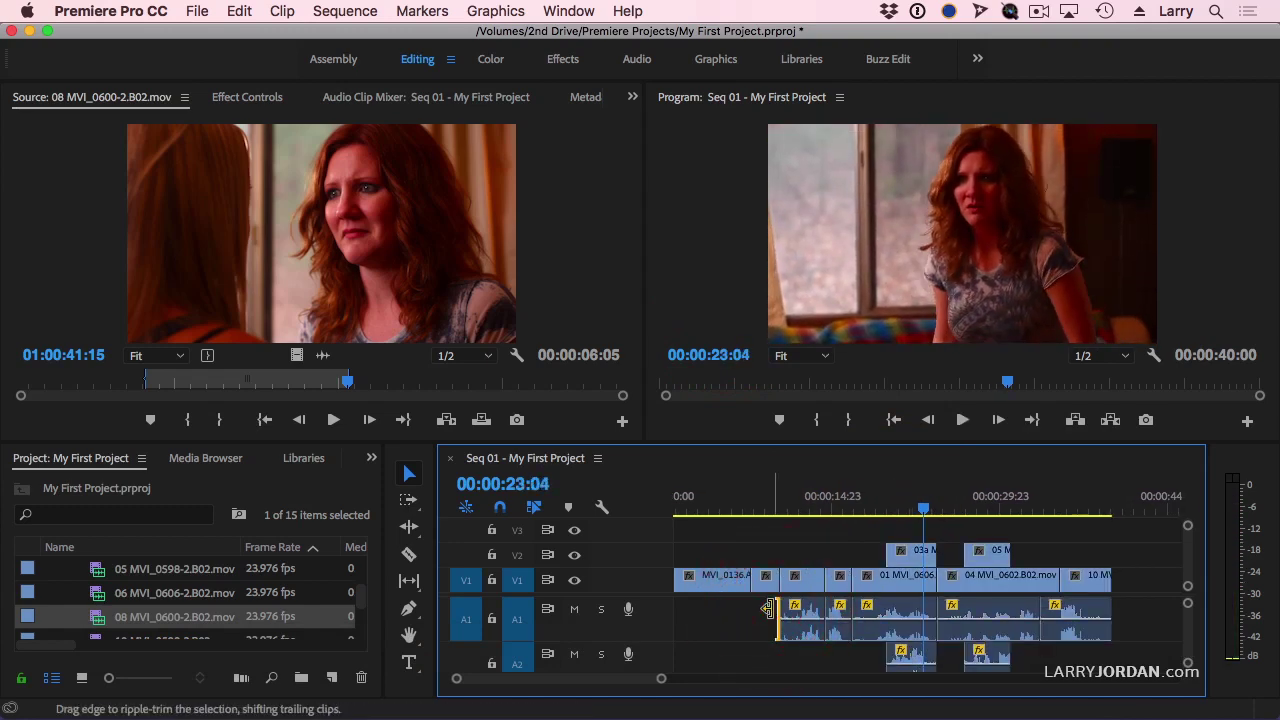